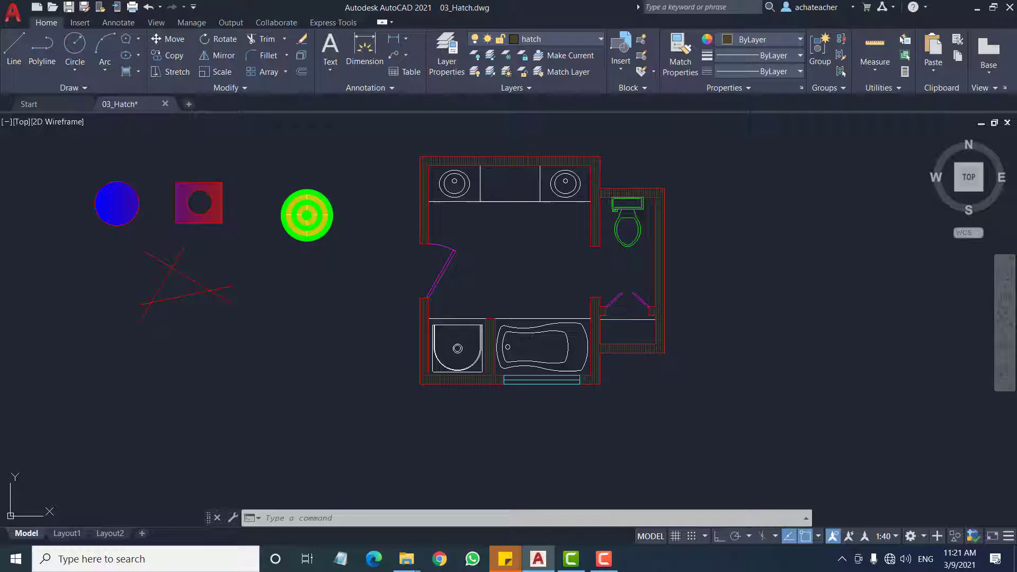
Delete the two hatches filling the walls of the bathroom floor plan.
{"action": "scroll", "coordinate": [551, 161], "scroll_direction": "up", "scroll_amount": 2}
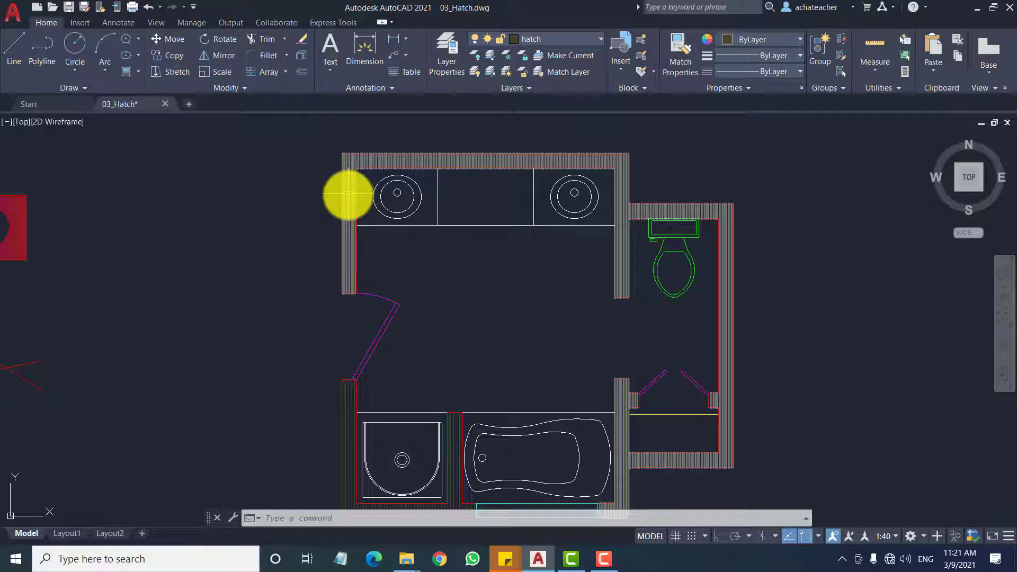
{"action": "scroll", "coordinate": [348, 194], "scroll_direction": "down", "scroll_amount": 4}
{"action": "scroll", "coordinate": [358, 301], "scroll_direction": "up", "scroll_amount": 4}
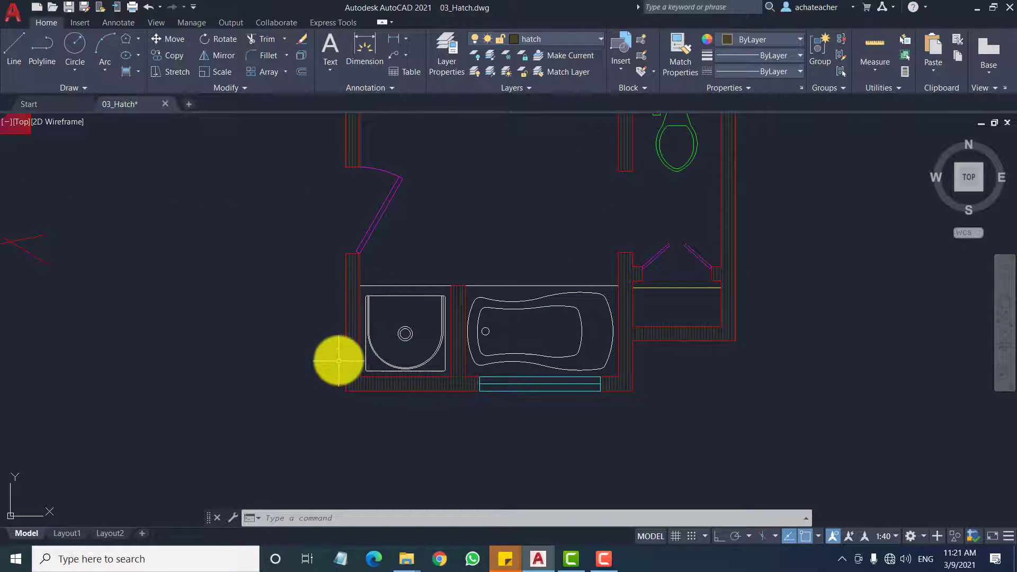
{"action": "scroll", "coordinate": [339, 361], "scroll_direction": "down", "scroll_amount": 2}
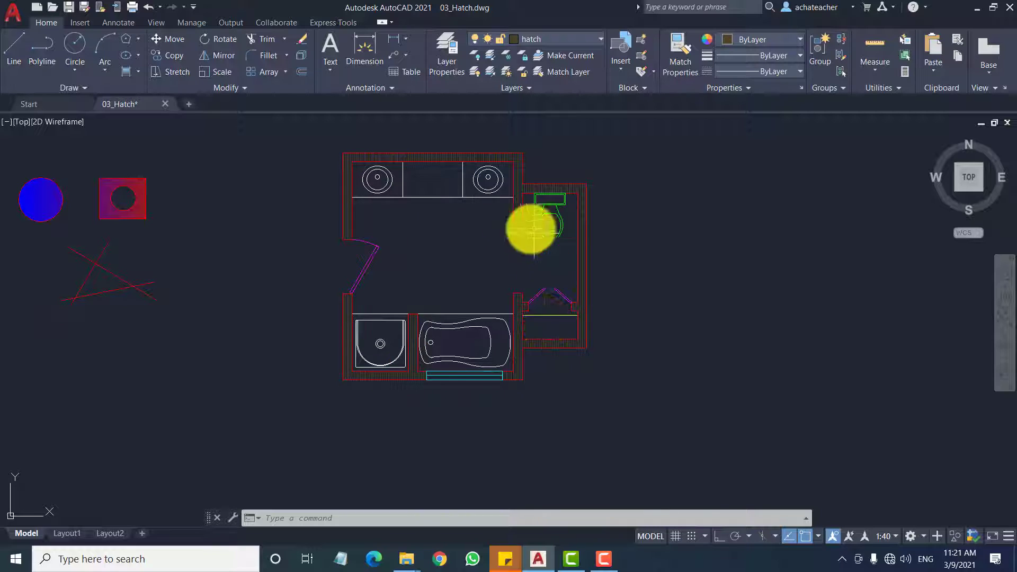
{"action": "left_click", "coordinate": [346, 218]}
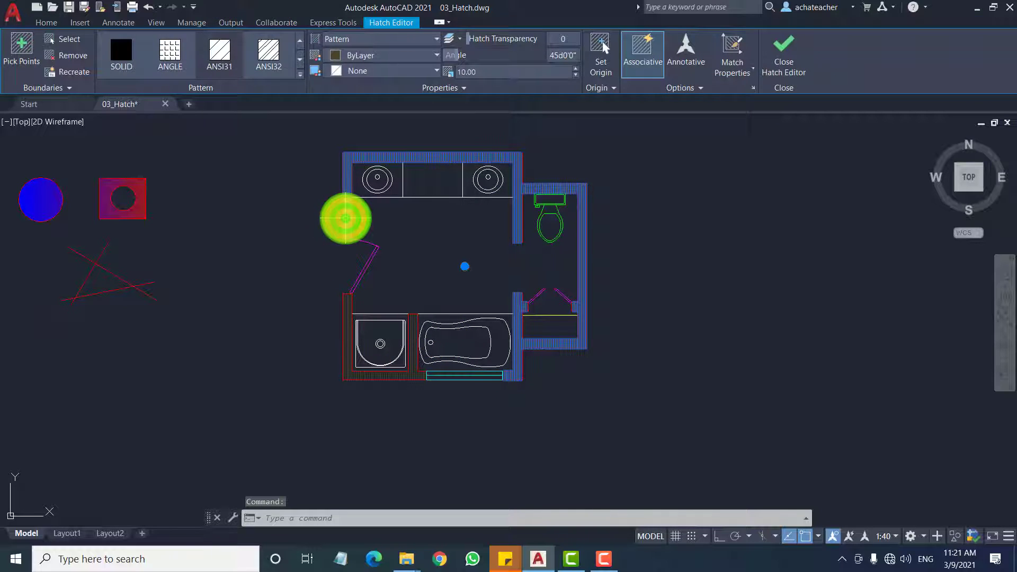
{"action": "key", "text": "Delete"}
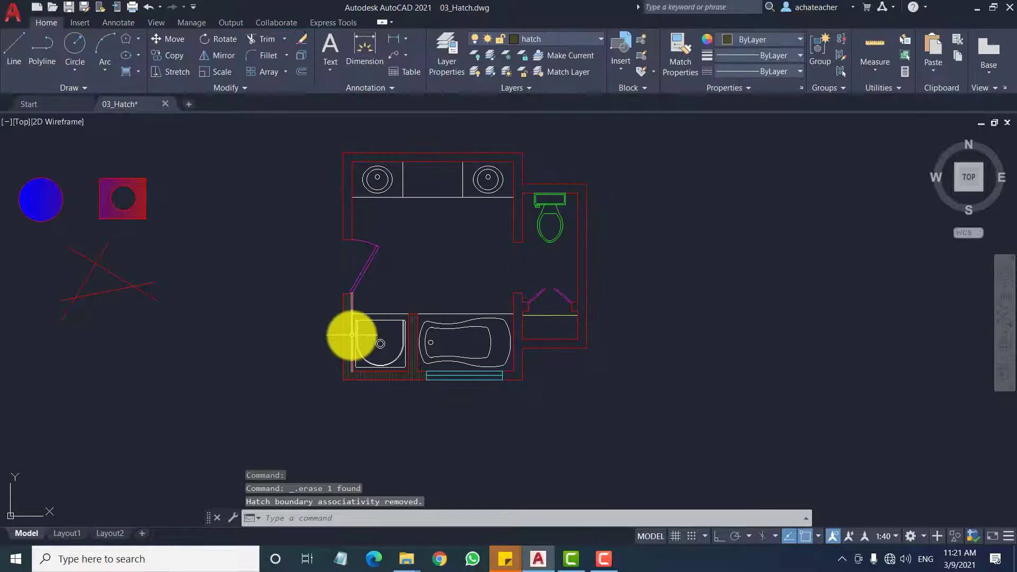
{"action": "left_click", "coordinate": [349, 335]}
{"action": "key", "text": "Delete"}
Delete the coloured fills from the circle and the square beside the floor plan.
{"action": "left_click", "coordinate": [127, 214]}
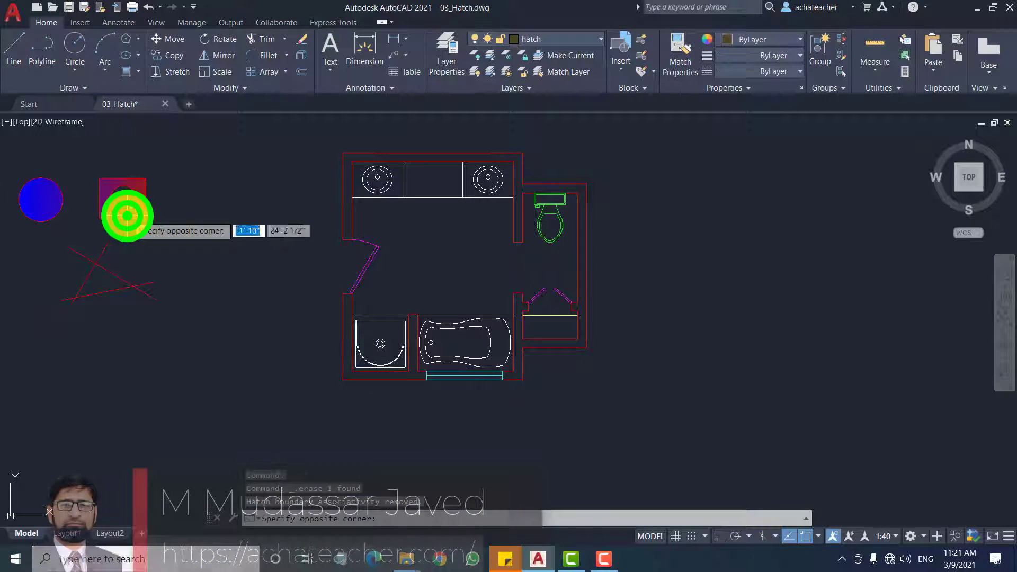
{"action": "left_click", "coordinate": [56, 210]}
{"action": "key", "text": "Delete"}
Fill the standalone circle beside the square with a Solid hatch.
{"action": "scroll", "coordinate": [238, 205], "scroll_direction": "down", "scroll_amount": 2}
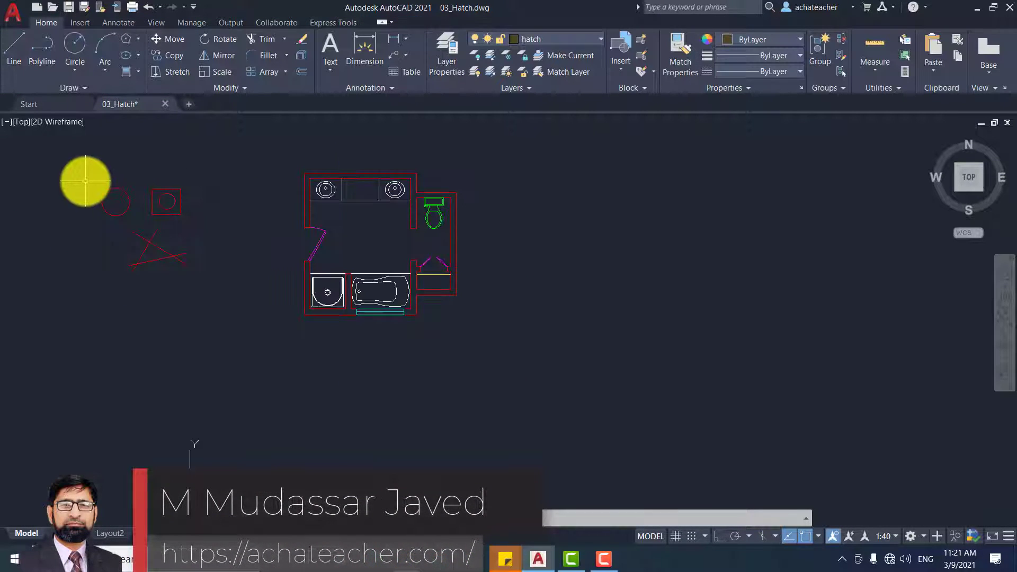
{"action": "scroll", "coordinate": [79, 183], "scroll_direction": "up", "scroll_amount": 5}
{"action": "scroll", "coordinate": [250, 245], "scroll_direction": "down", "scroll_amount": 3}
{"action": "scroll", "coordinate": [174, 300], "scroll_direction": "up", "scroll_amount": 4}
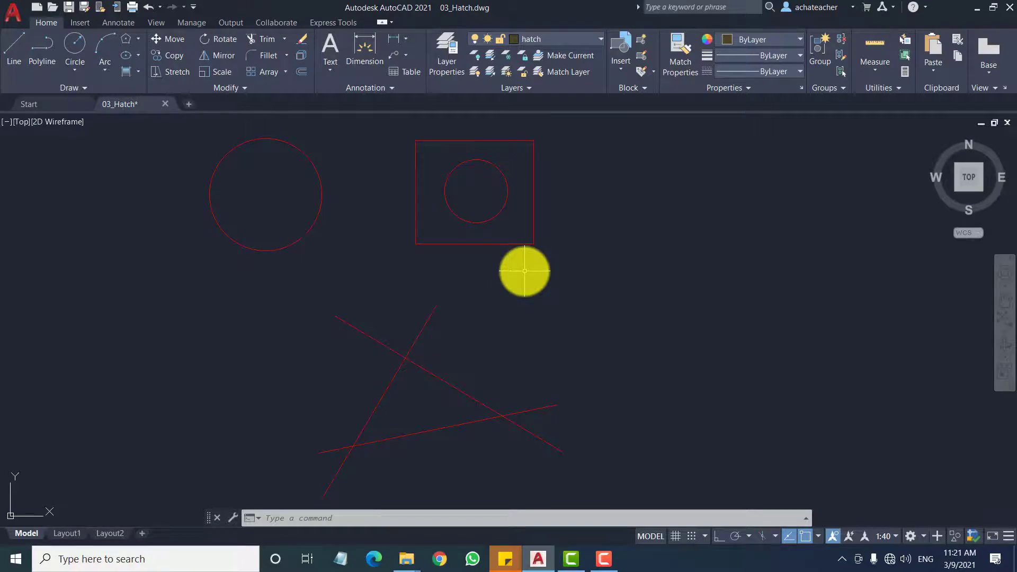
{"action": "left_click", "coordinate": [138, 72]}
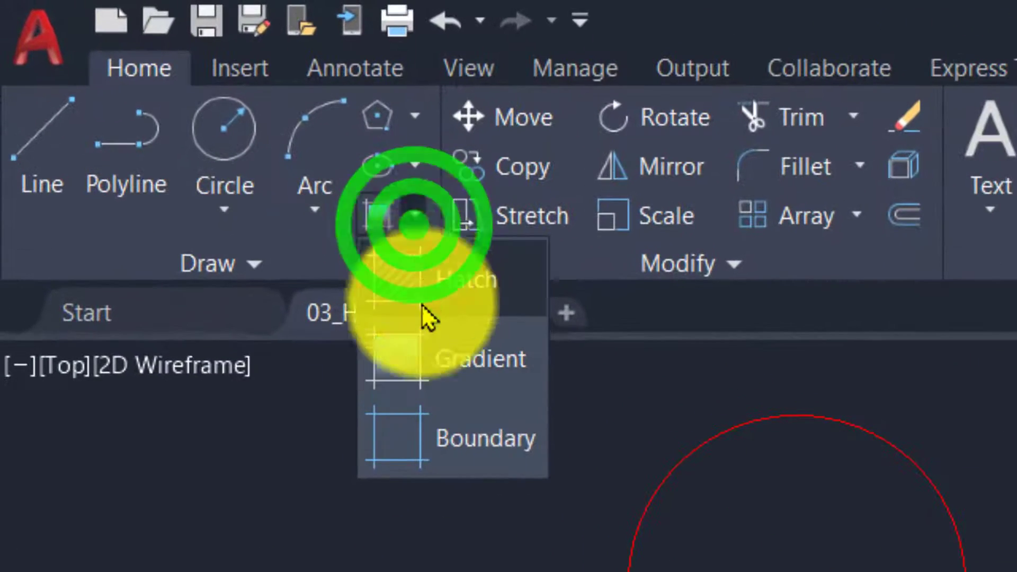
{"action": "left_click", "coordinate": [424, 288]}
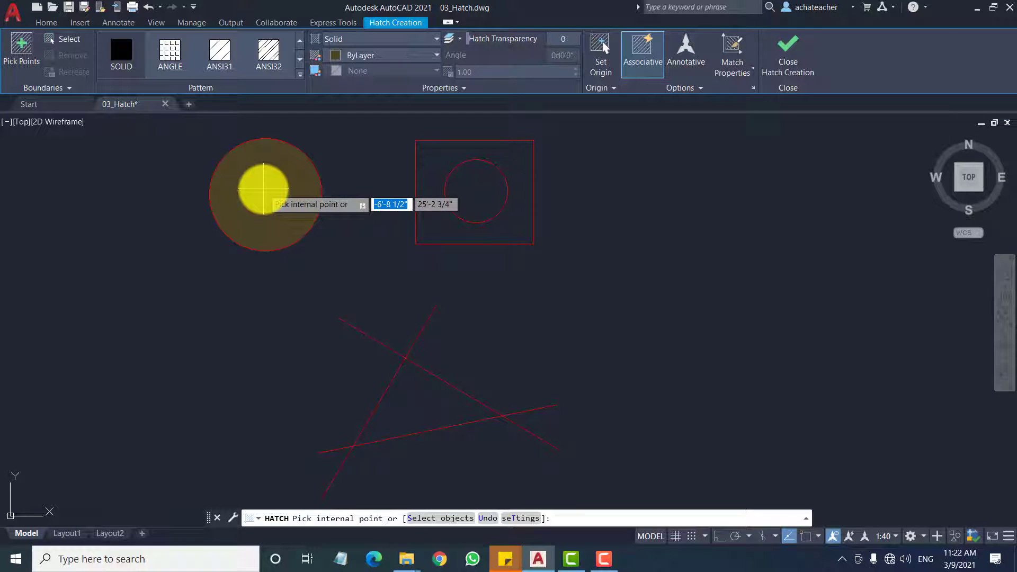
{"action": "left_click", "coordinate": [260, 188]}
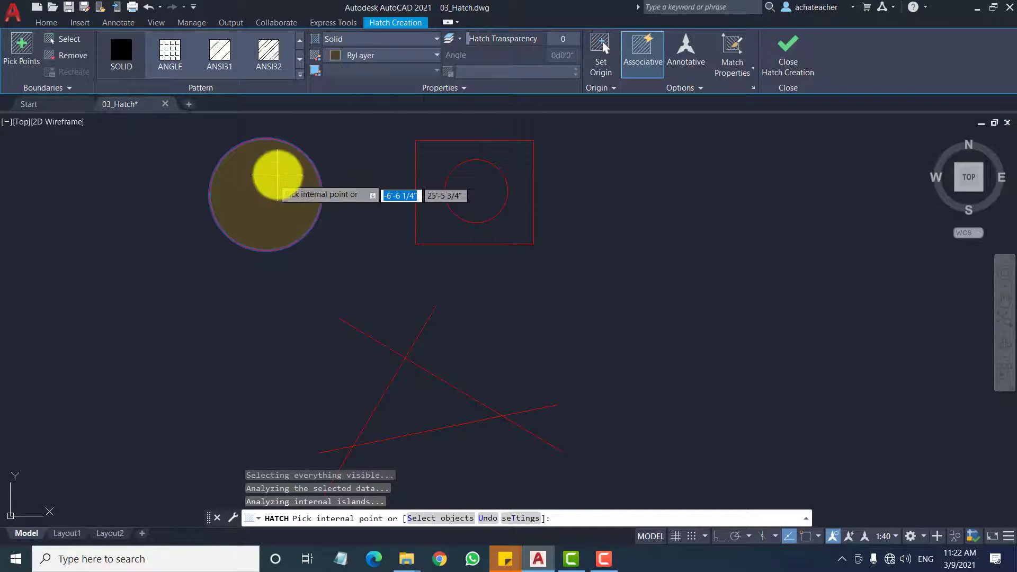
{"action": "scroll", "coordinate": [274, 206], "scroll_direction": "up", "scroll_amount": 5}
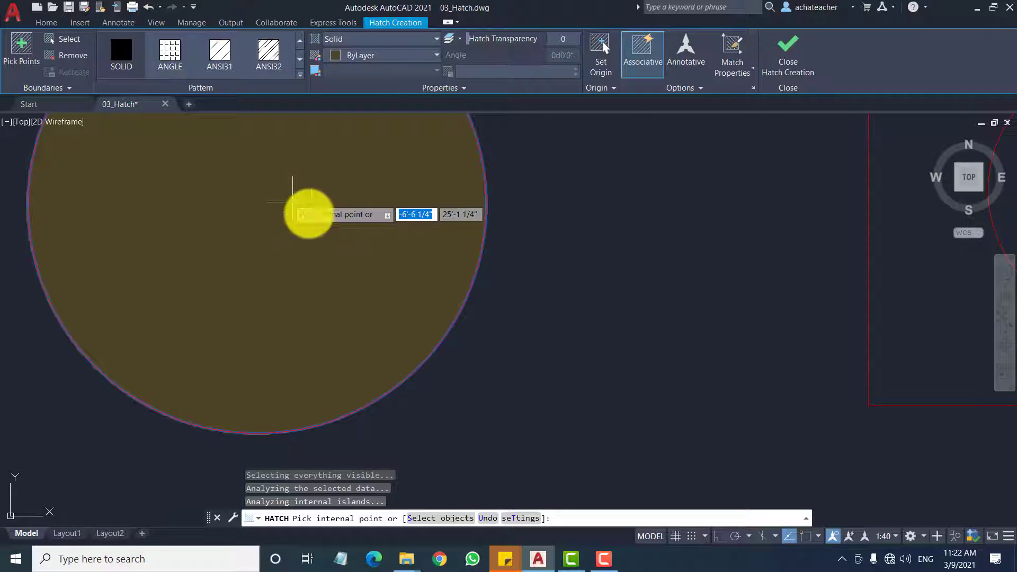
{"action": "scroll", "coordinate": [376, 274], "scroll_direction": "down", "scroll_amount": 1}
{"action": "scroll", "coordinate": [377, 273], "scroll_direction": "down", "scroll_amount": 5}
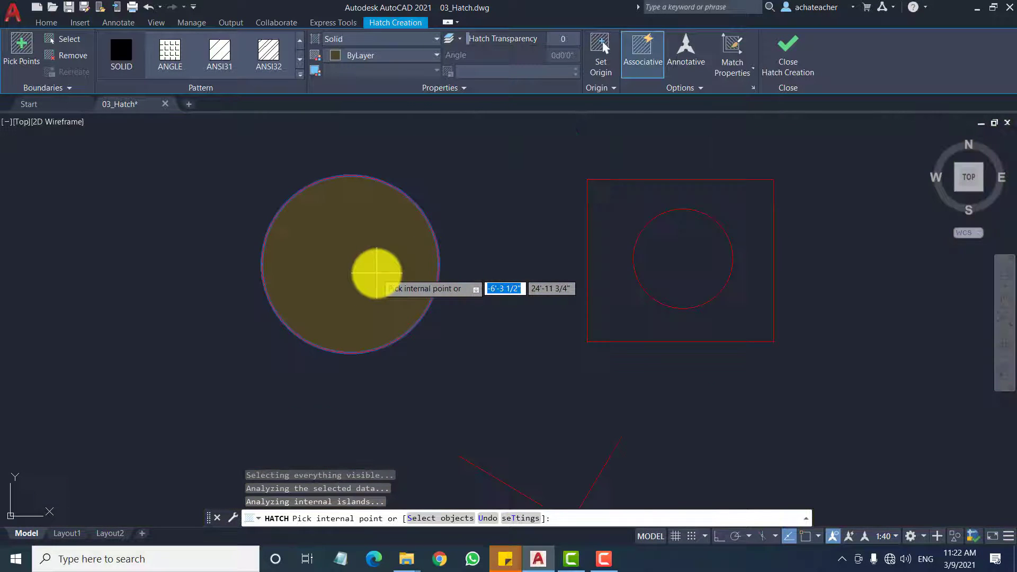
{"action": "scroll", "coordinate": [378, 273], "scroll_direction": "up", "scroll_amount": 2}
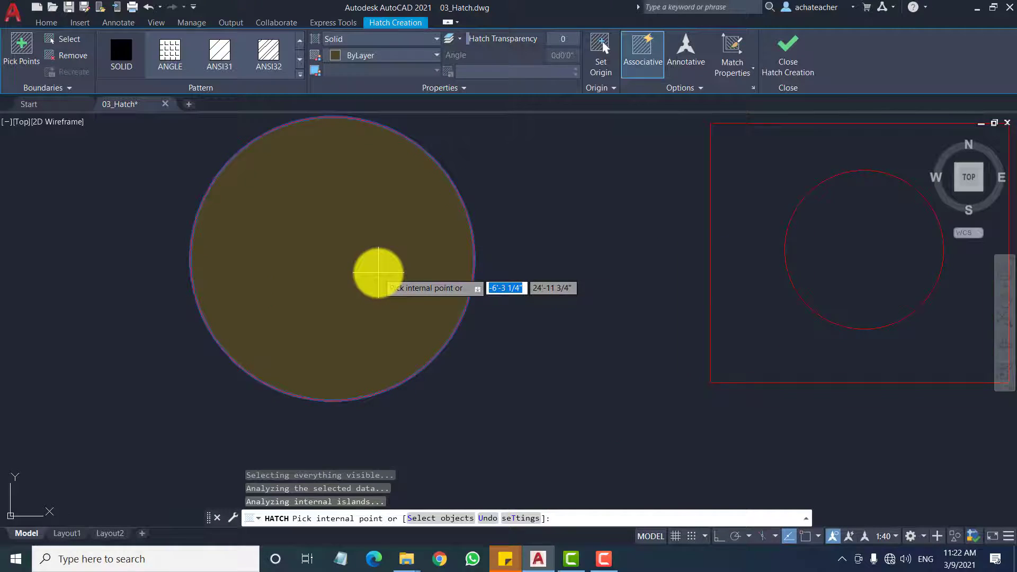
{"action": "scroll", "coordinate": [378, 274], "scroll_direction": "down", "scroll_amount": 1}
{"action": "scroll", "coordinate": [377, 272], "scroll_direction": "up", "scroll_amount": 1}
{"action": "left_click", "coordinate": [392, 24]}
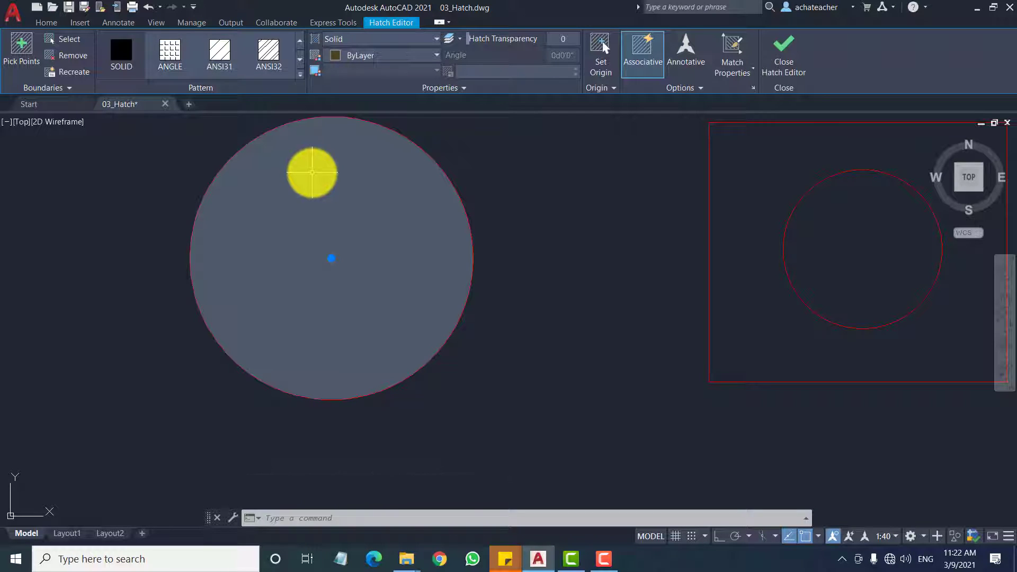
Try the ANSI31 pattern on the circle's hatch, and switch it to the AR-B816C brick pattern.
{"action": "left_click", "coordinate": [215, 53]}
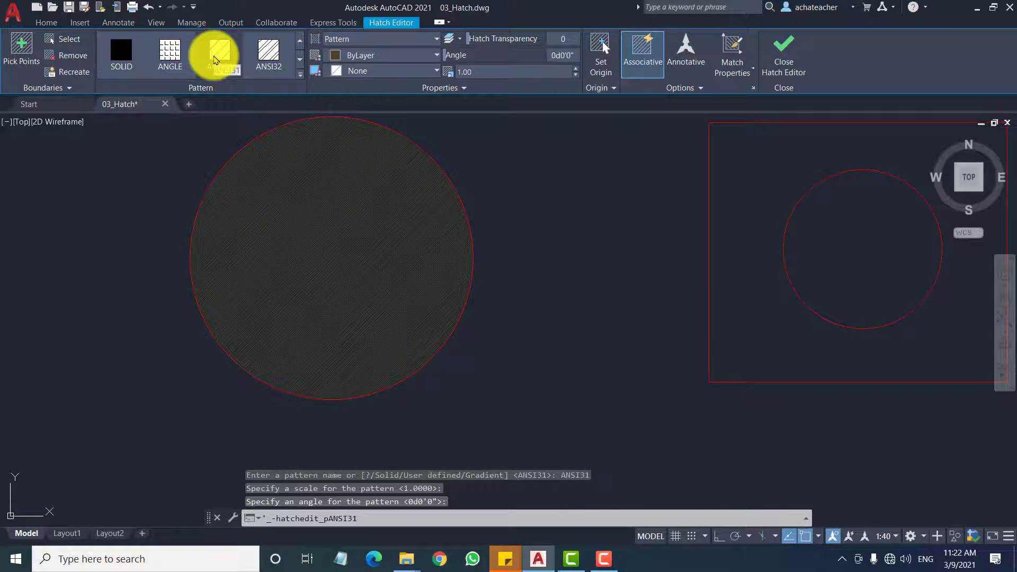
{"action": "left_click", "coordinate": [300, 75]}
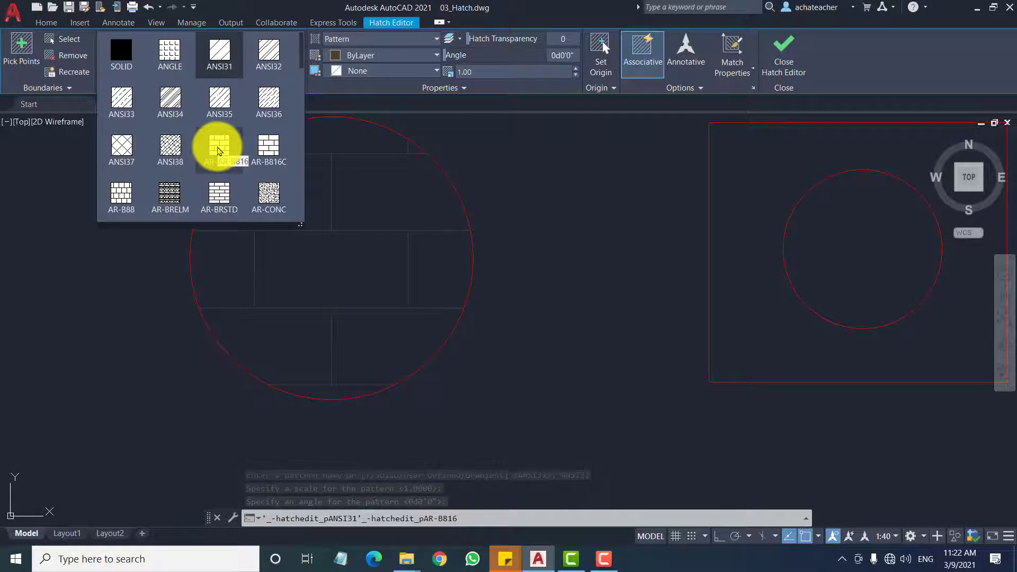
{"action": "left_click", "coordinate": [268, 148]}
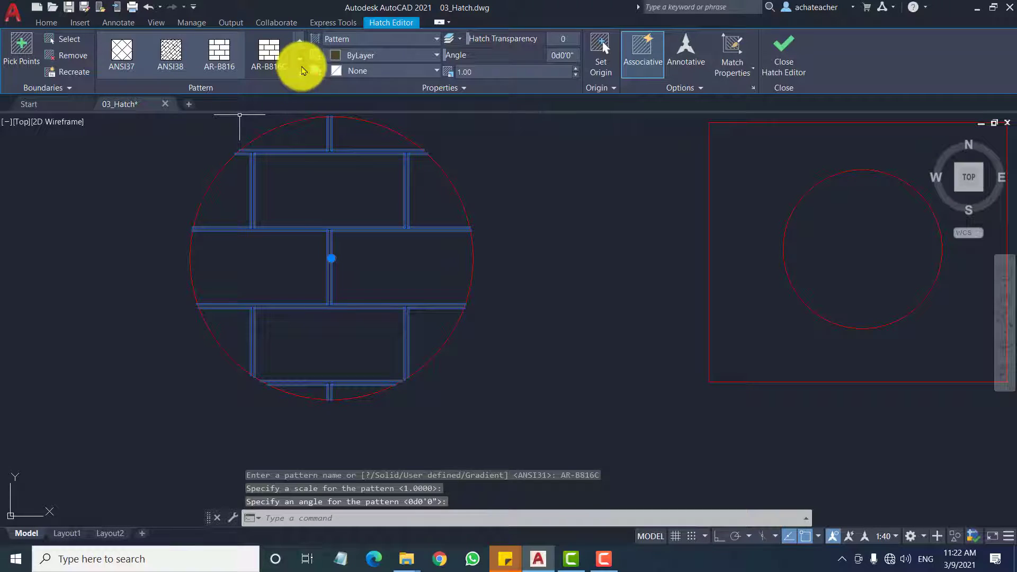
Set the circle hatch's angle to 37 degrees, transparency to 15 and scale to 0.50, and finish editing it.
{"action": "left_click", "coordinate": [494, 71]}
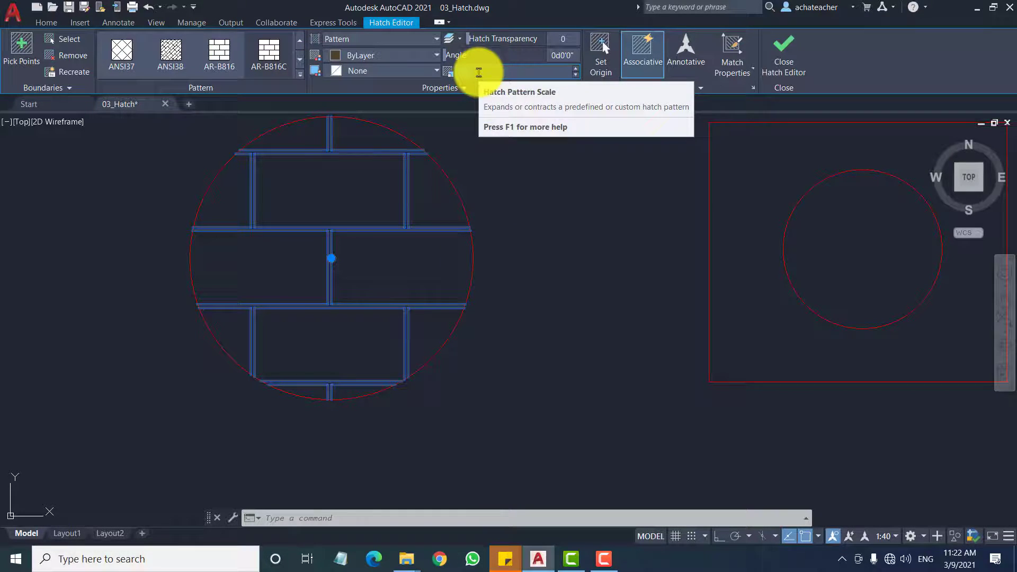
{"action": "left_click_drag", "start_coordinate": [449, 58], "coordinate": [521, 39]}
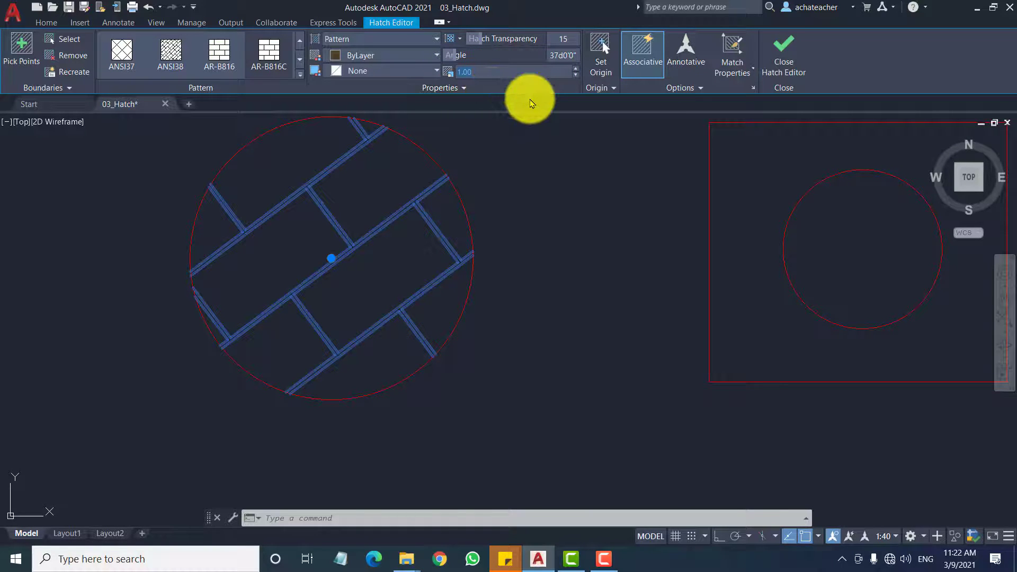
{"action": "key", "text": "Return"}
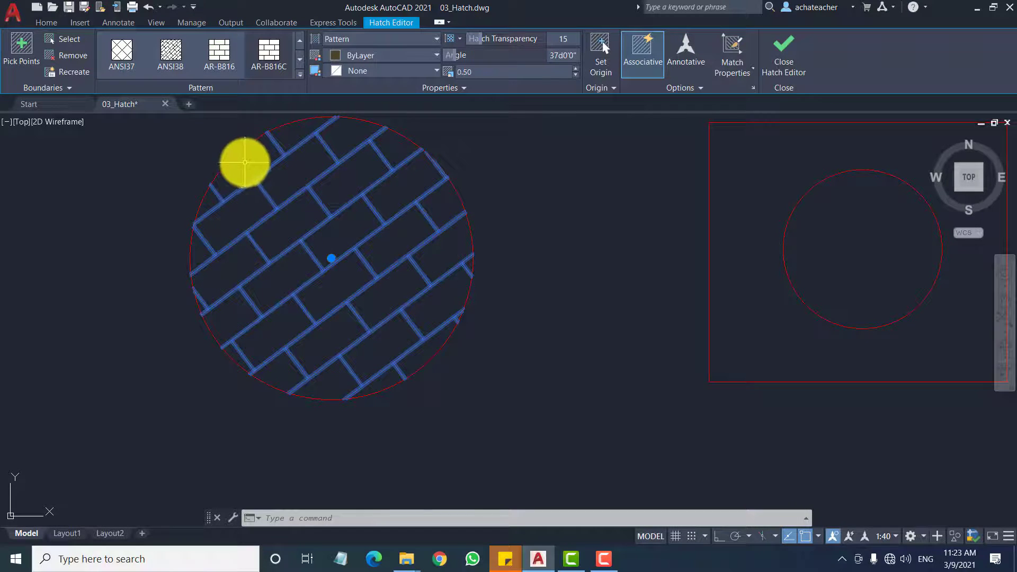
{"action": "left_click", "coordinate": [780, 72]}
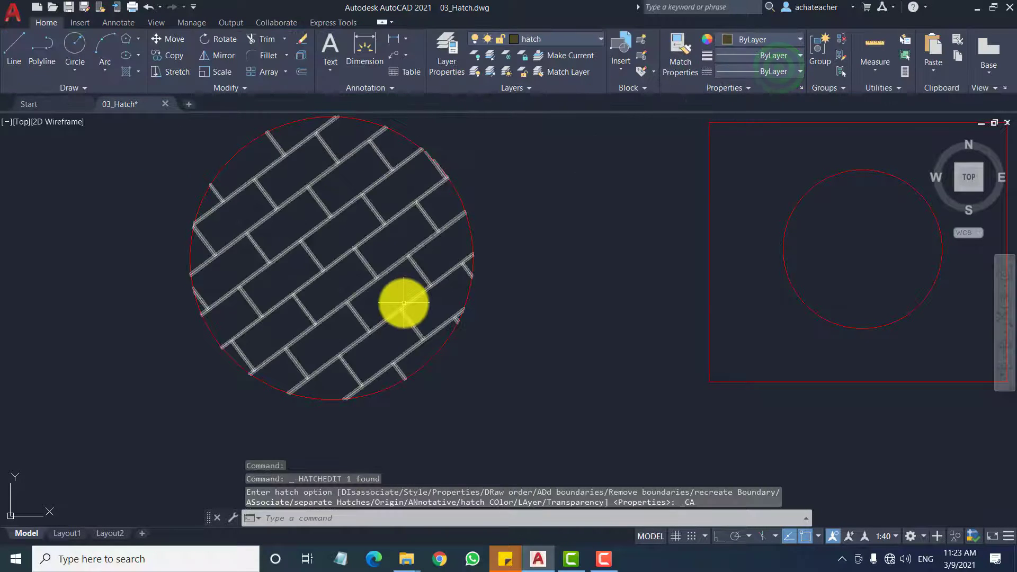
Hatch the area between the square and its inner circle with the ANSI31 pattern.
{"action": "scroll", "coordinate": [398, 286], "scroll_direction": "down", "scroll_amount": 4}
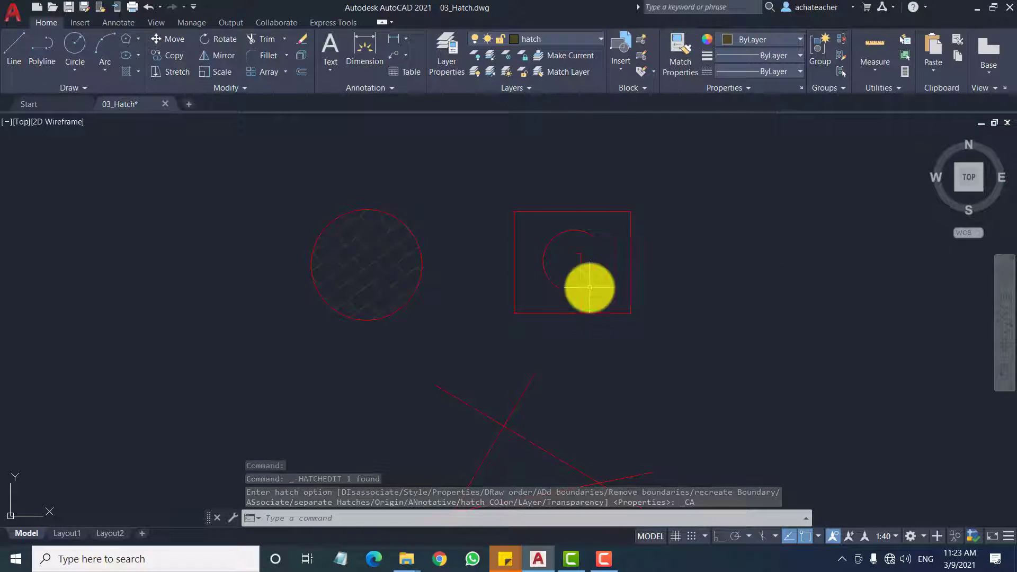
{"action": "middle_click_drag", "start_coordinate": [614, 258], "coordinate": [603, 267]}
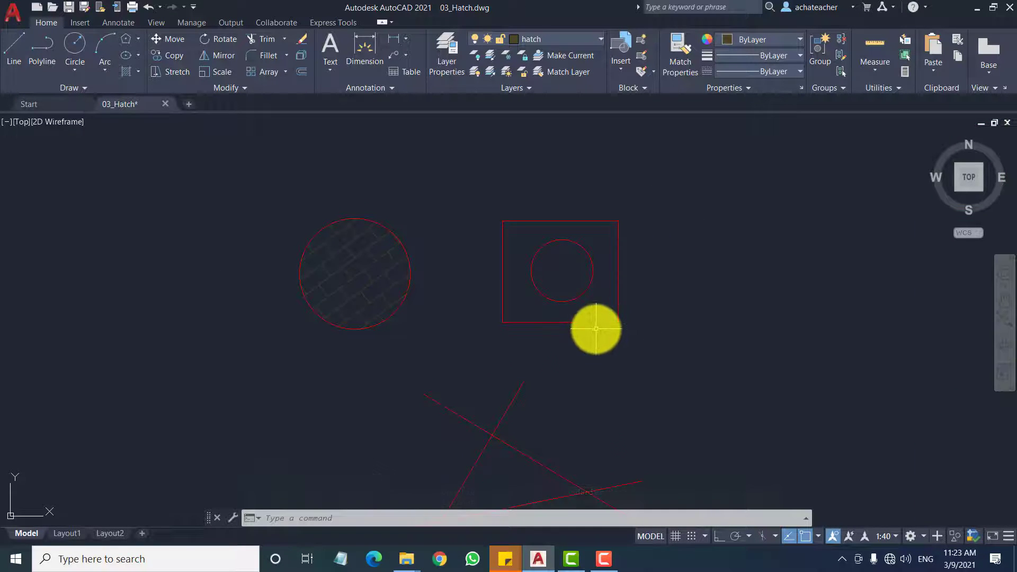
{"action": "scroll", "coordinate": [603, 341], "scroll_direction": "down", "scroll_amount": 2}
{"action": "scroll", "coordinate": [617, 374], "scroll_direction": "up", "scroll_amount": 2}
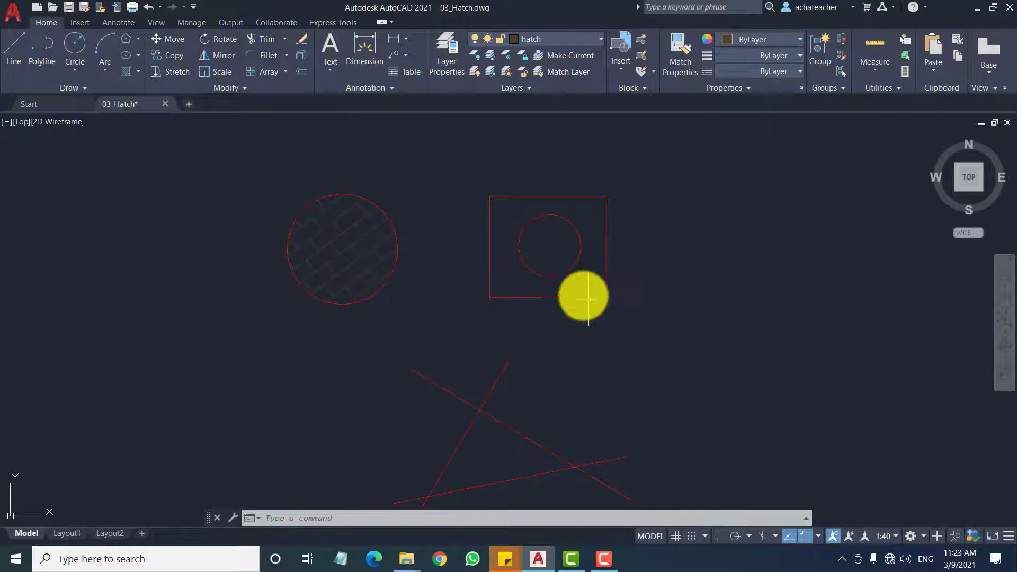
{"action": "left_click", "coordinate": [139, 77]}
{"action": "left_click", "coordinate": [150, 93]}
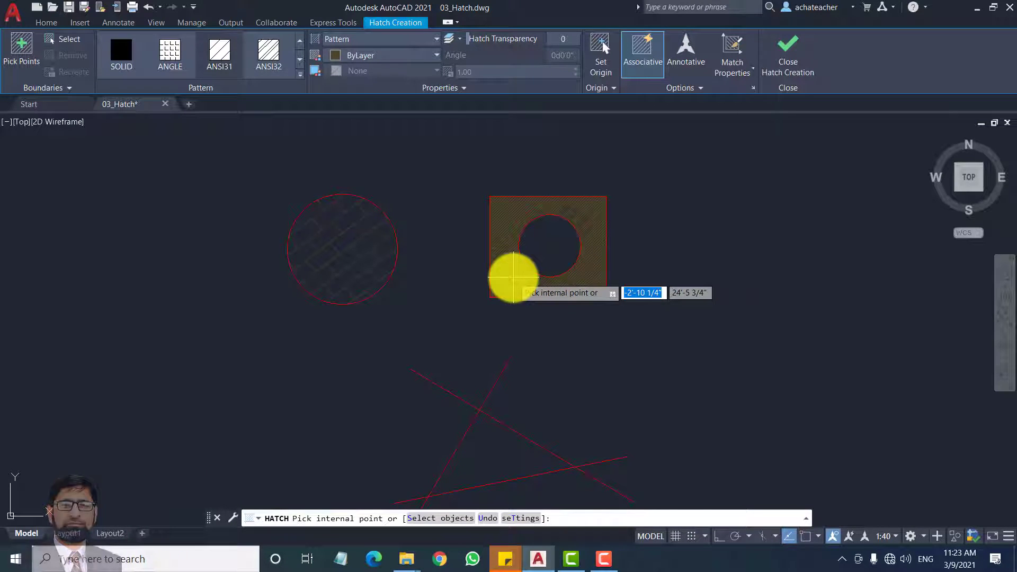
{"action": "left_click", "coordinate": [513, 277]}
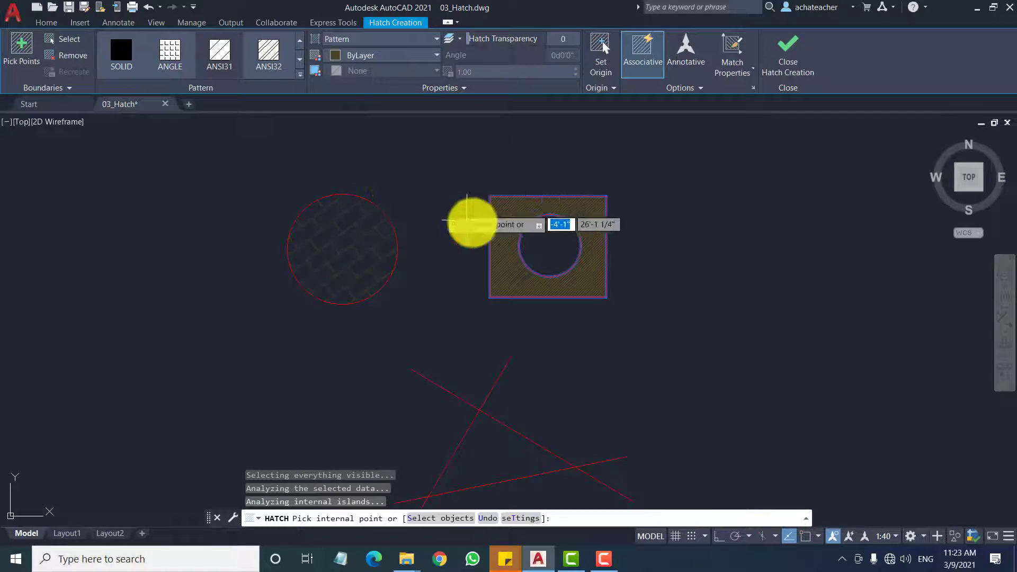
{"action": "left_click", "coordinate": [808, 47]}
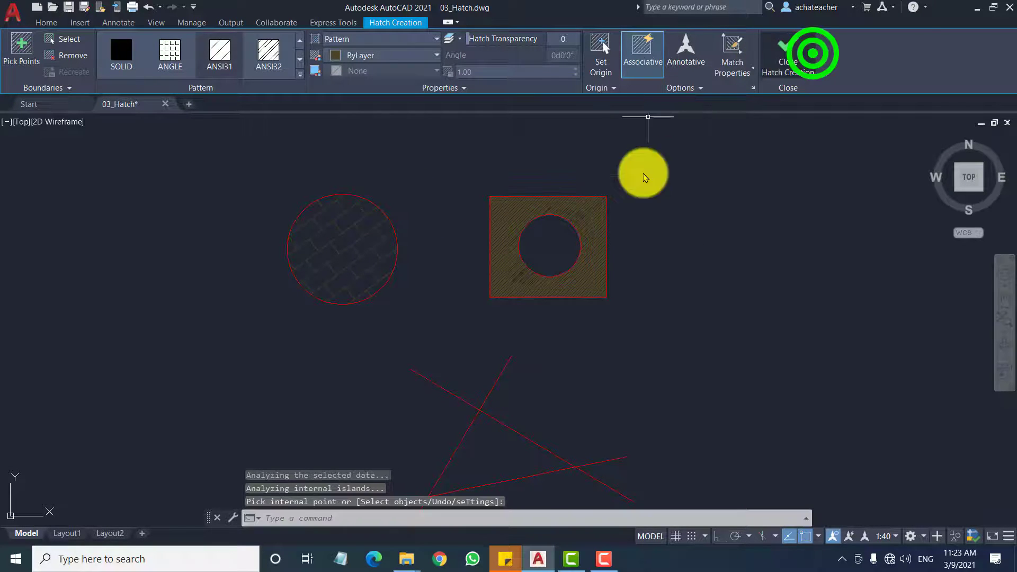
Set the scale of the square's hatch to 10 and deselect it.
{"action": "left_click", "coordinate": [527, 210]}
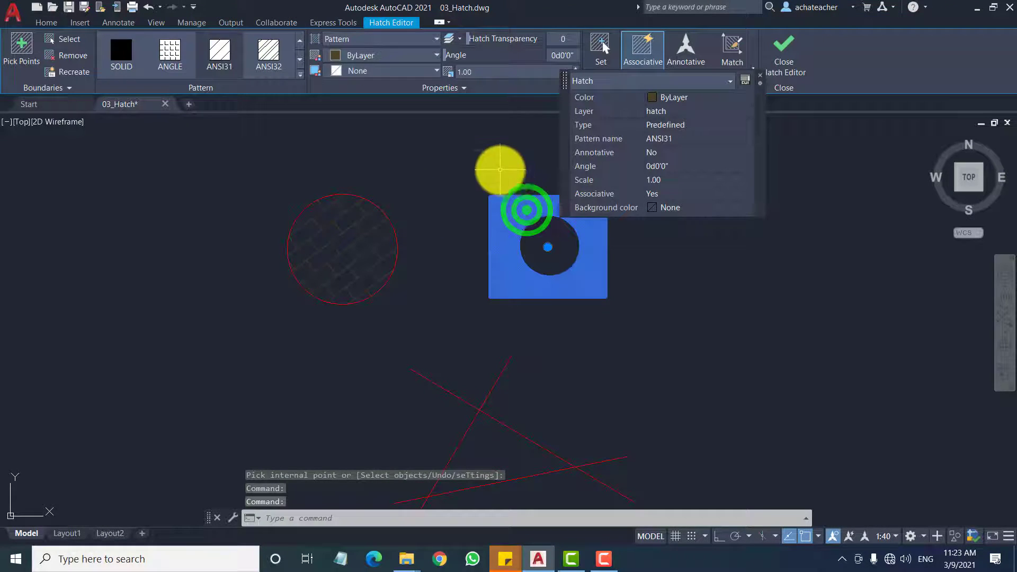
{"action": "left_click", "coordinate": [761, 79]}
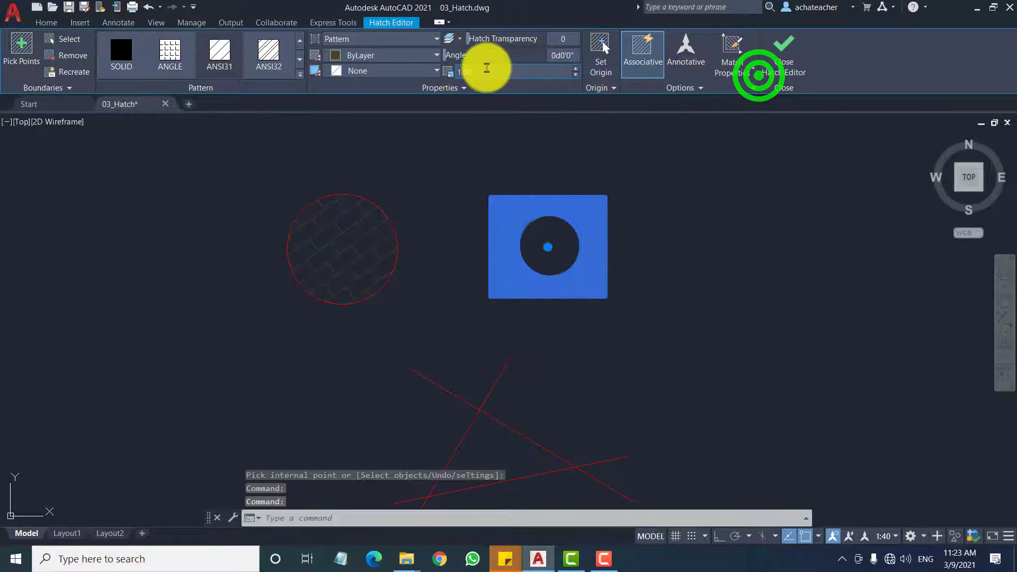
{"action": "left_click", "coordinate": [487, 69]}
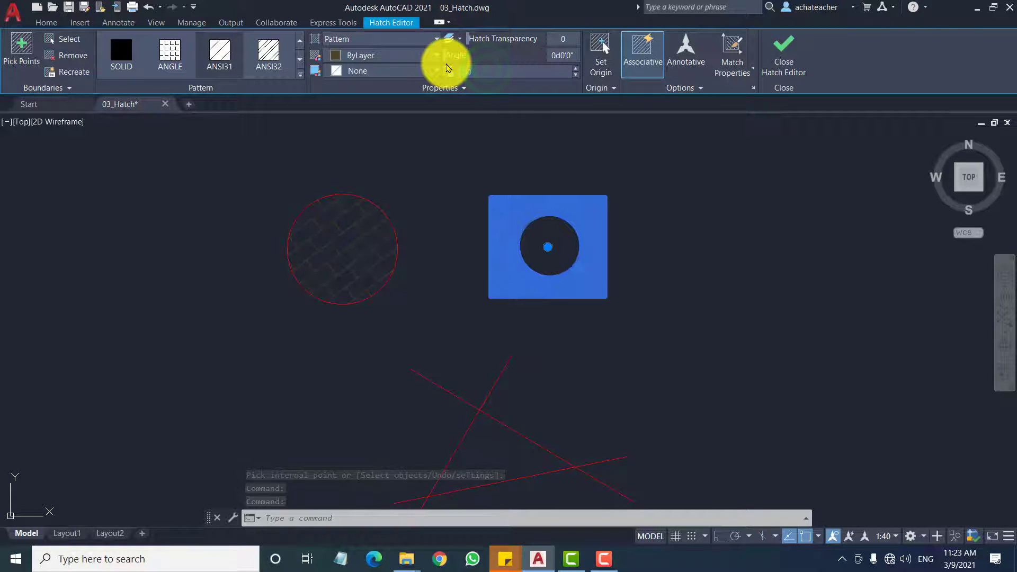
{"action": "key", "text": "Return"}
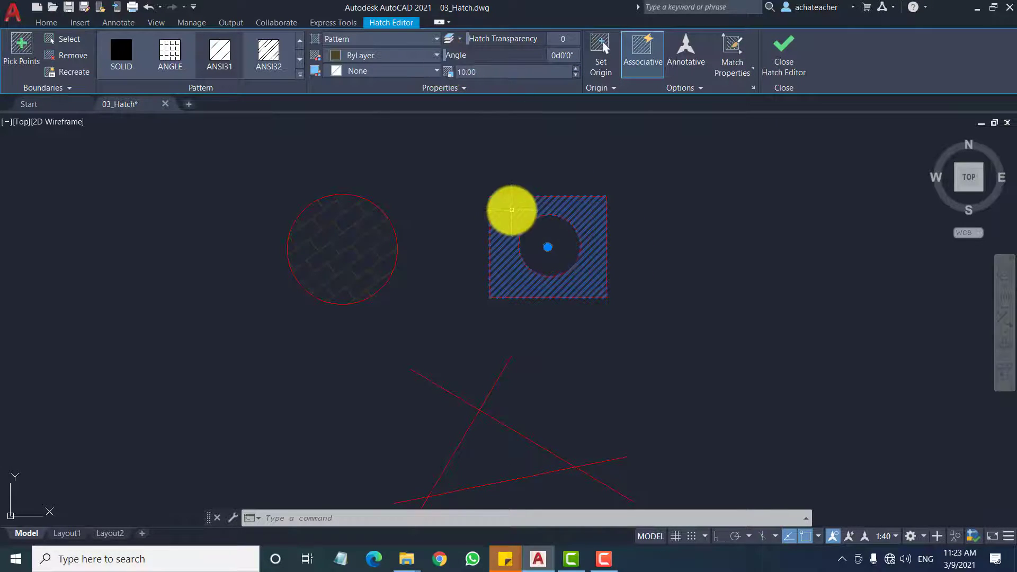
{"action": "key", "text": "Escape"}
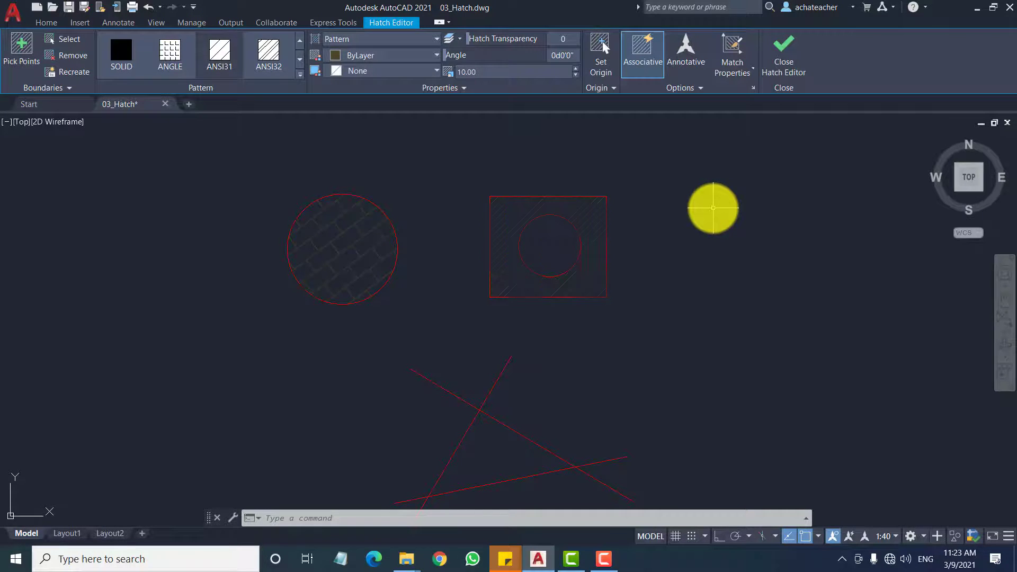
Hatch the triangle enclosed by the three crossing lines with the ANSI31 pattern and finish the hatch.
{"action": "scroll", "coordinate": [602, 237], "scroll_direction": "down", "scroll_amount": 4}
{"action": "scroll", "coordinate": [613, 318], "scroll_direction": "up", "scroll_amount": 5}
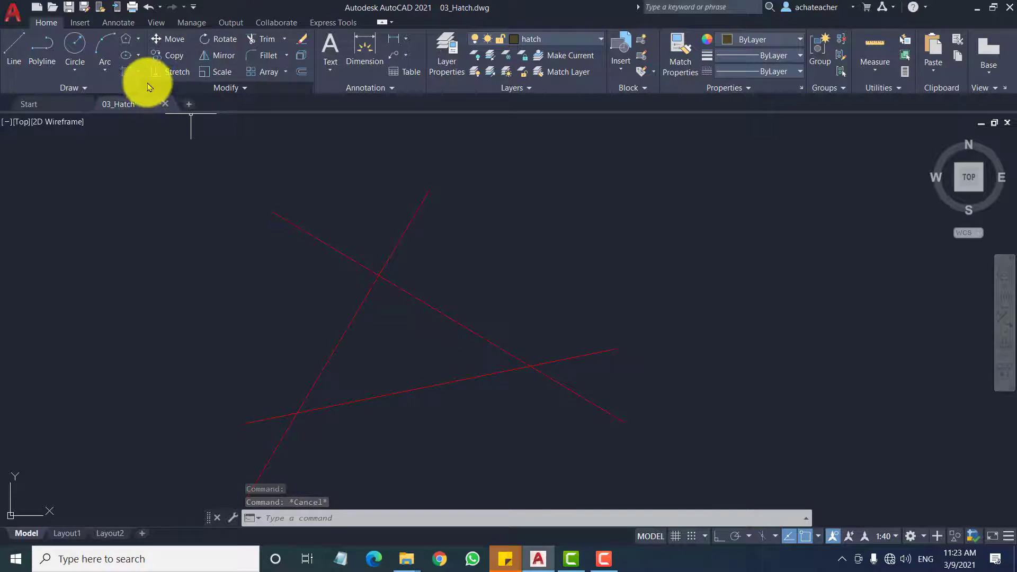
{"action": "left_click", "coordinate": [125, 72]}
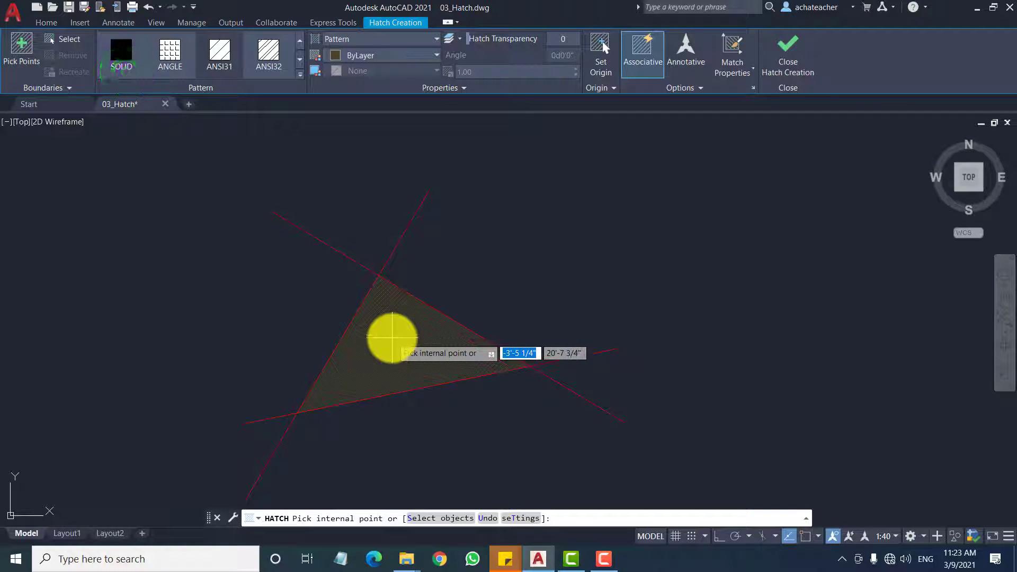
{"action": "left_click", "coordinate": [392, 338]}
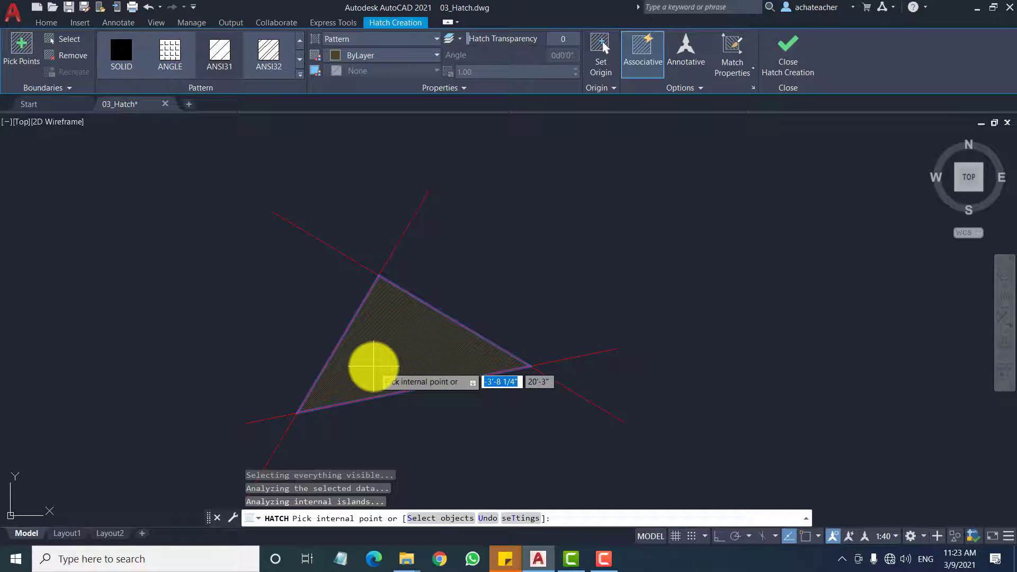
{"action": "left_click", "coordinate": [784, 62]}
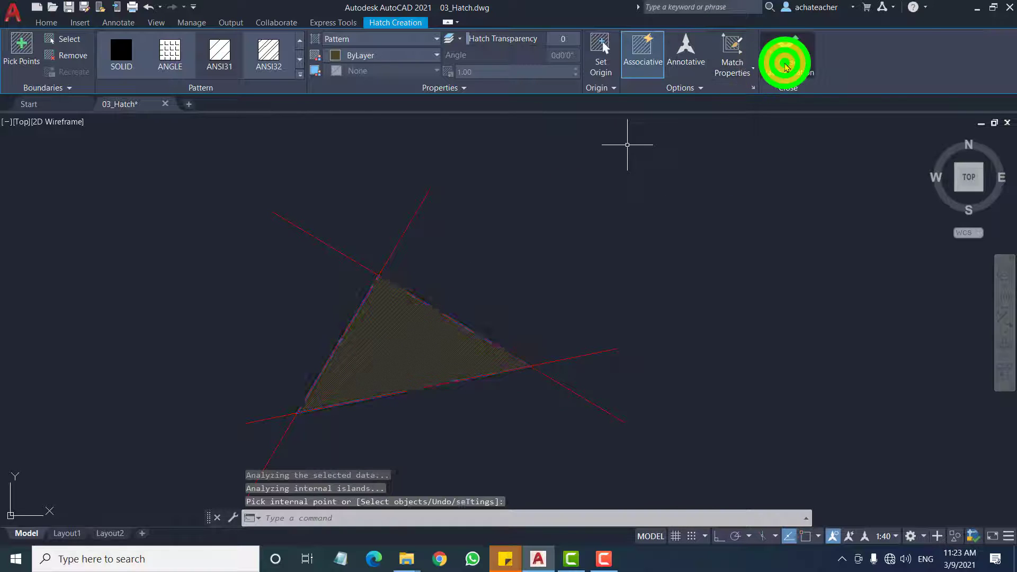
Change the triangle's hatch to the ANGLE pattern with scale 10, angle 87 degrees and transparency 3, and finish editing it.
{"action": "left_click", "coordinate": [414, 344]}
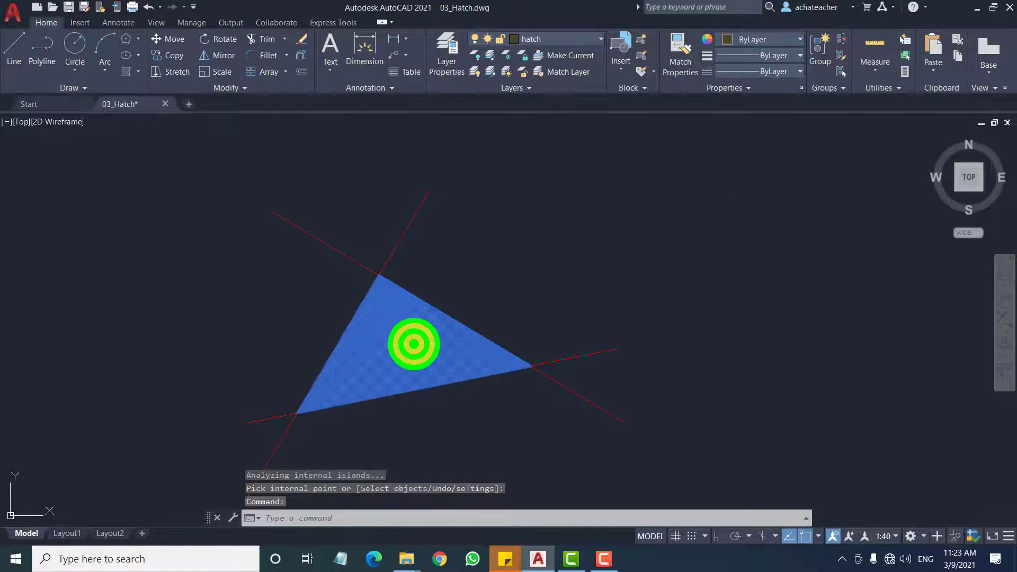
{"action": "left_click", "coordinate": [414, 343]}
{"action": "key", "text": "Escape"}
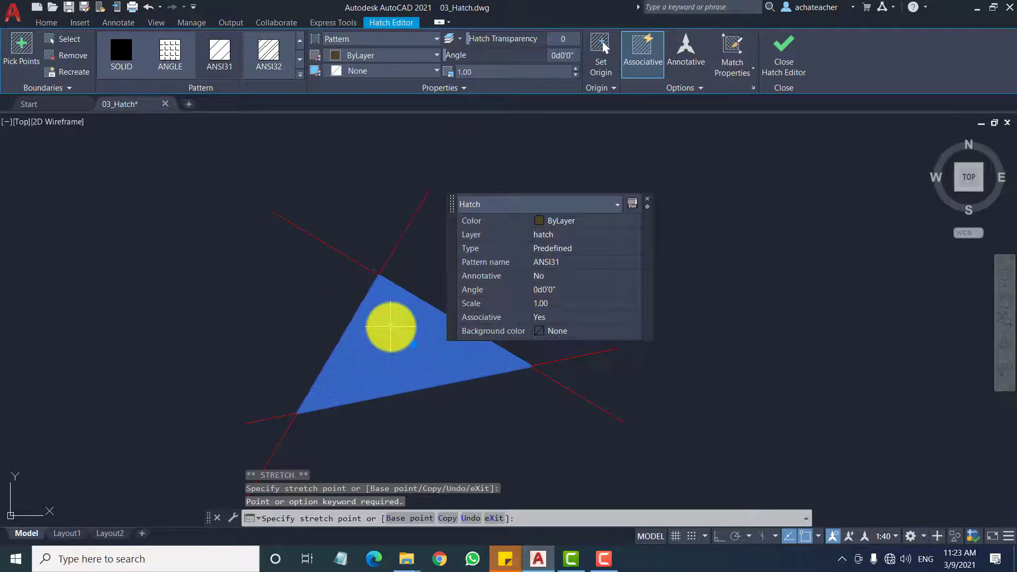
{"action": "left_click", "coordinate": [485, 73]}
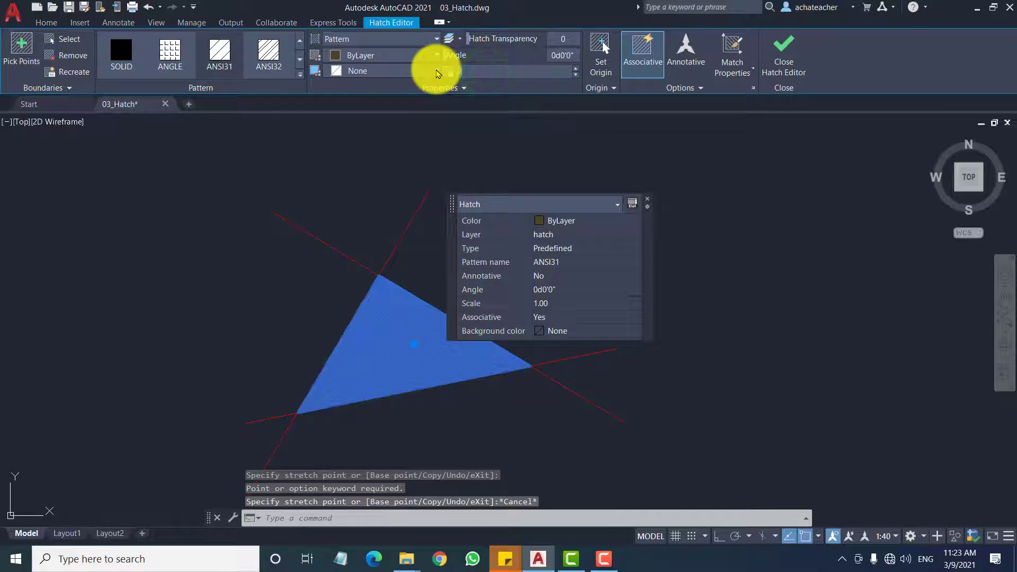
{"action": "key", "text": "Return"}
{"action": "left_click", "coordinate": [173, 51]}
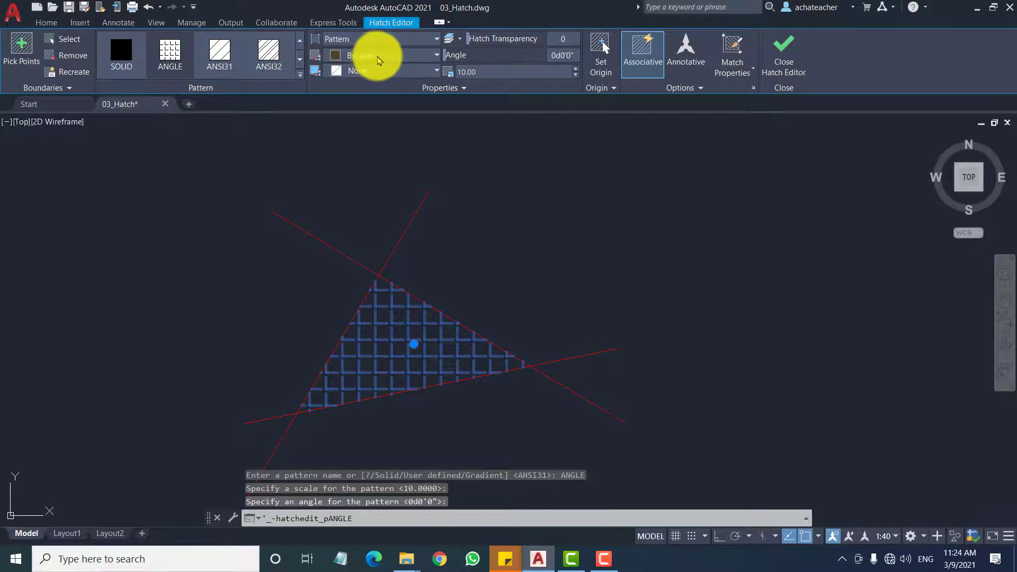
{"action": "left_click_drag", "start_coordinate": [448, 55], "coordinate": [470, 42]}
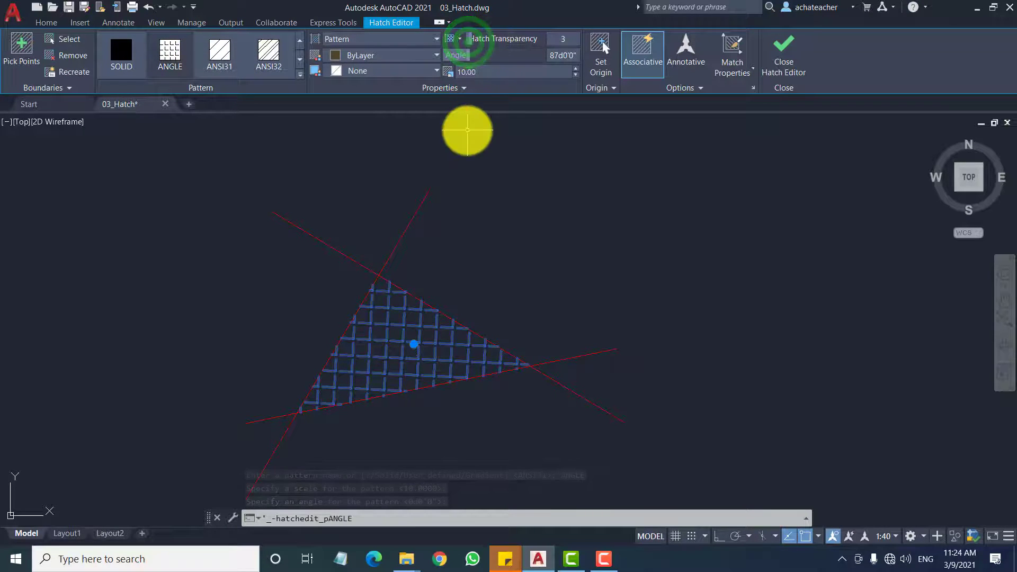
{"action": "left_click", "coordinate": [794, 64]}
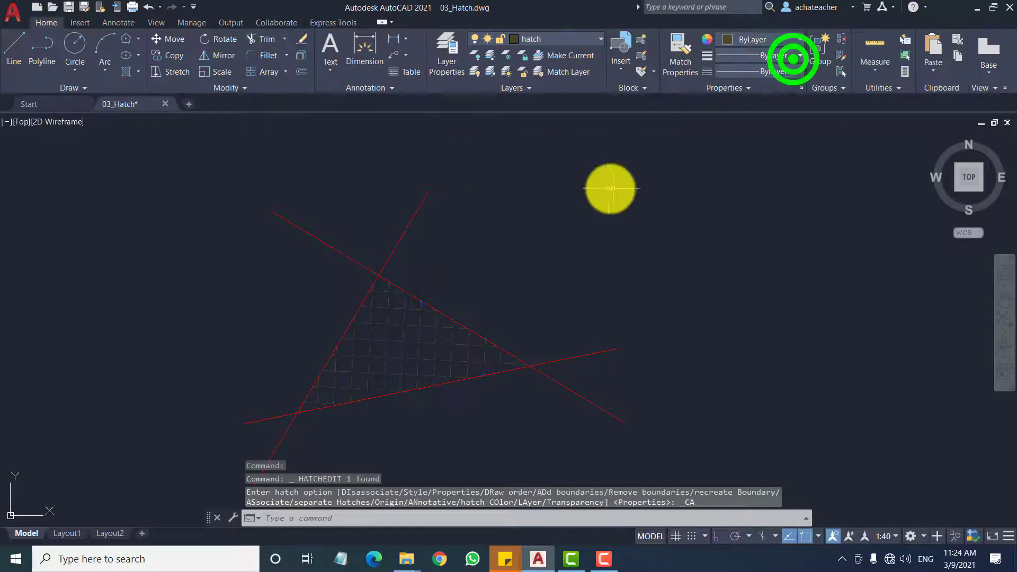
Hatch the space between the wall lines of the bathroom floor plan with the ANGLE pattern.
{"action": "scroll", "coordinate": [461, 200], "scroll_direction": "down", "scroll_amount": 5}
{"action": "scroll", "coordinate": [835, 152], "scroll_direction": "up", "scroll_amount": 2}
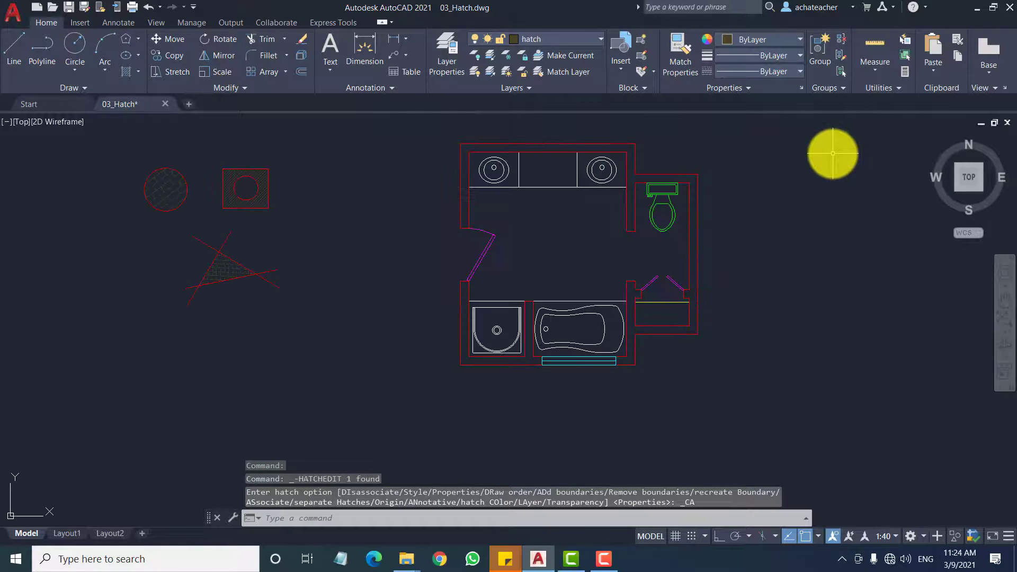
{"action": "scroll", "coordinate": [832, 154], "scroll_direction": "up", "scroll_amount": 2}
{"action": "scroll", "coordinate": [832, 153], "scroll_direction": "down", "scroll_amount": 2}
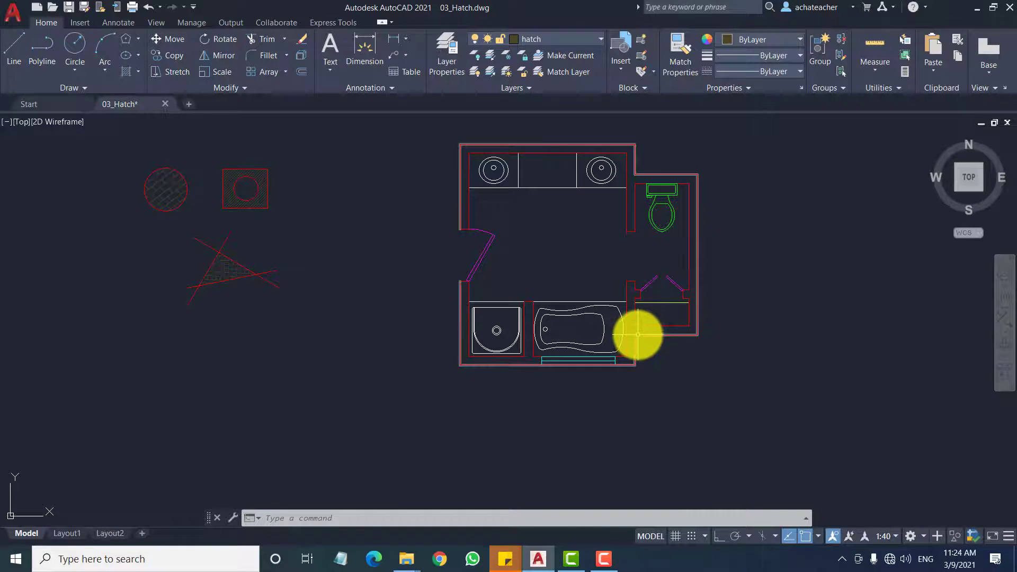
{"action": "left_click", "coordinate": [138, 76]}
{"action": "left_click", "coordinate": [142, 98]}
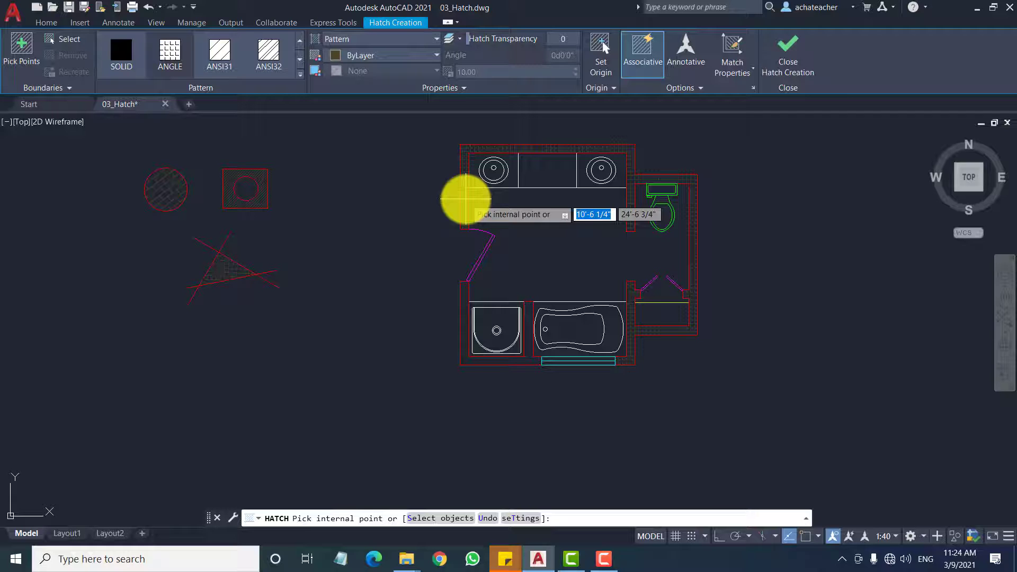
{"action": "left_click", "coordinate": [465, 198]}
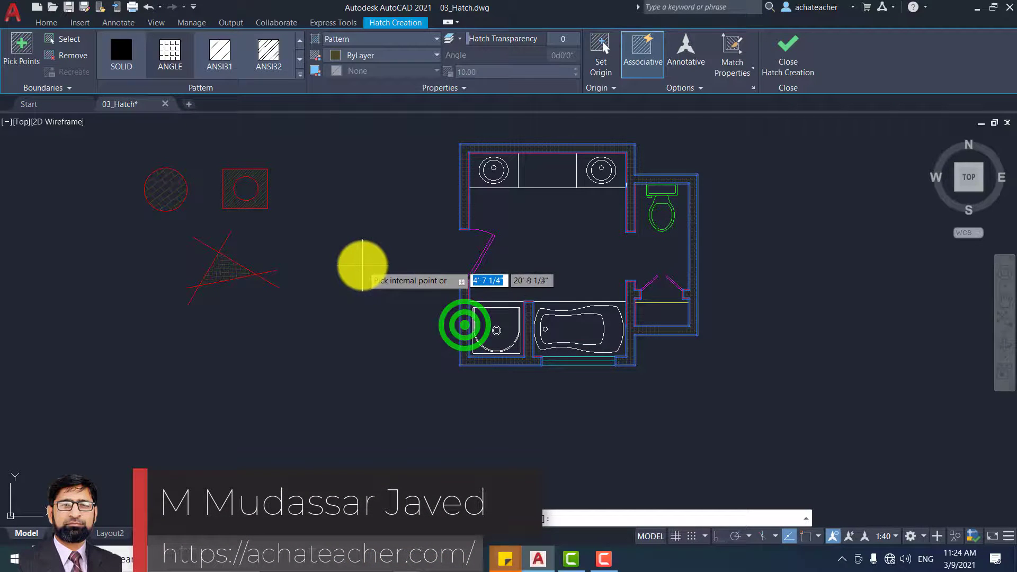
{"action": "key", "text": "Escape"}
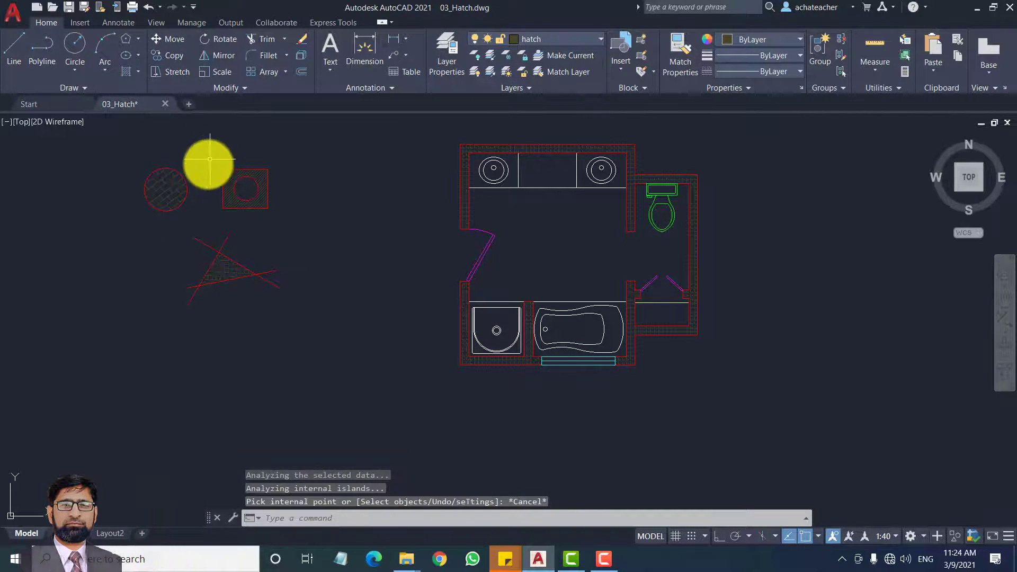
Delete the circle's hatch and apply the GR_LINEAR gradient from Blue to 153,27,30 to the circle and the area between the square and its inner circle.
{"action": "left_click", "coordinate": [176, 194]}
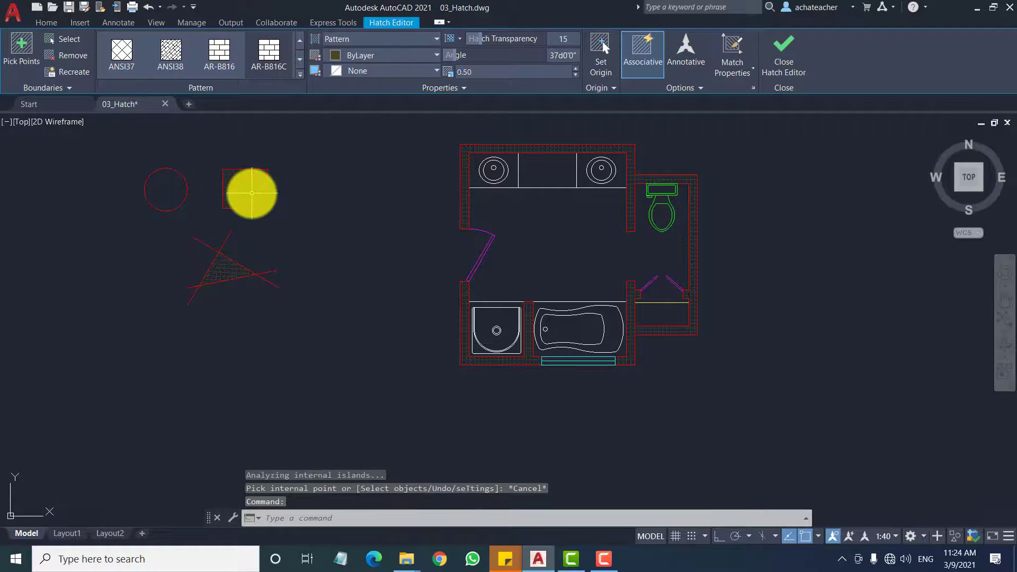
{"action": "key", "text": "Delete"}
{"action": "left_click", "coordinate": [138, 71]}
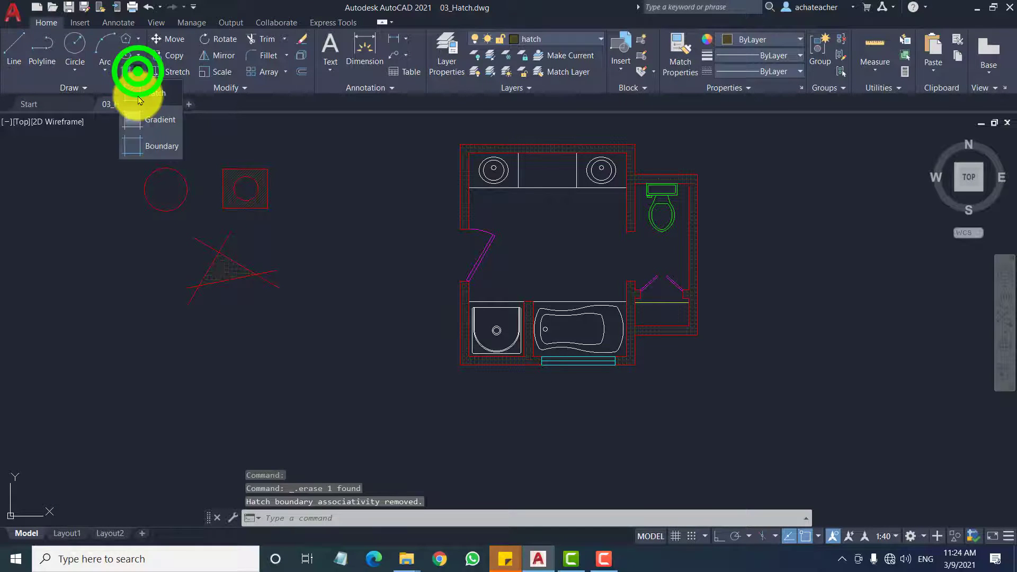
{"action": "left_click", "coordinate": [154, 119]}
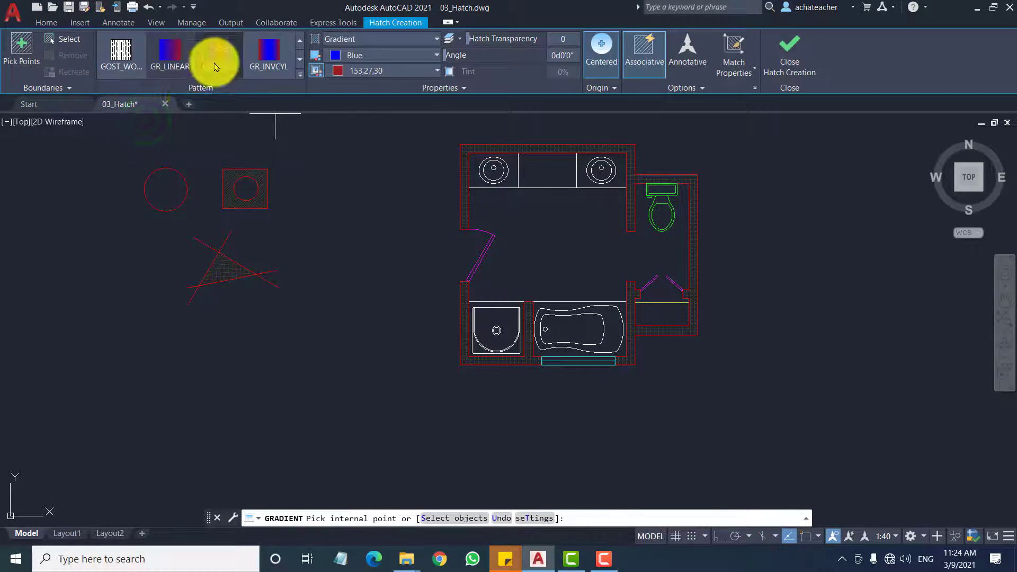
{"action": "left_click", "coordinate": [166, 185]}
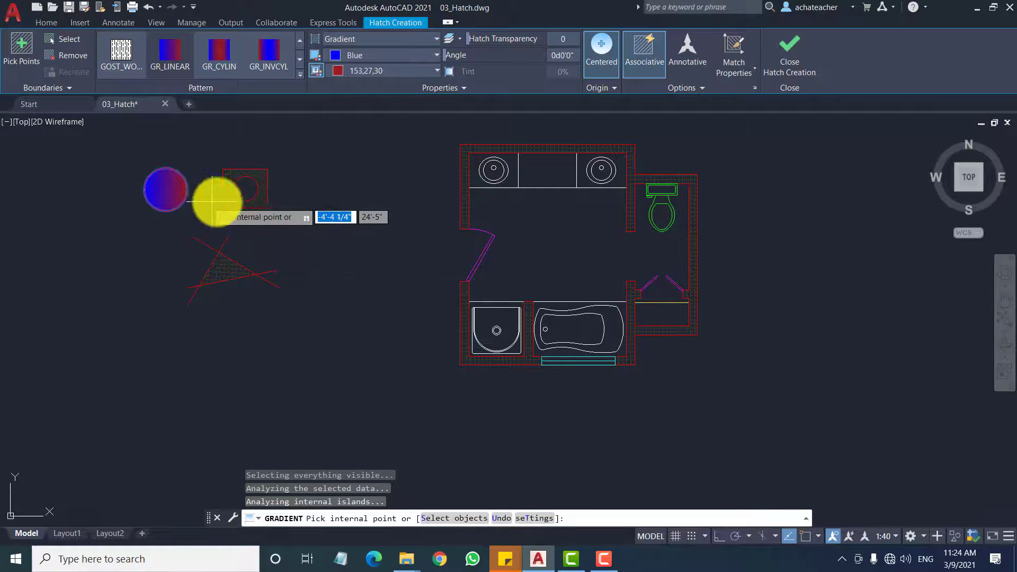
{"action": "left_click", "coordinate": [238, 202]}
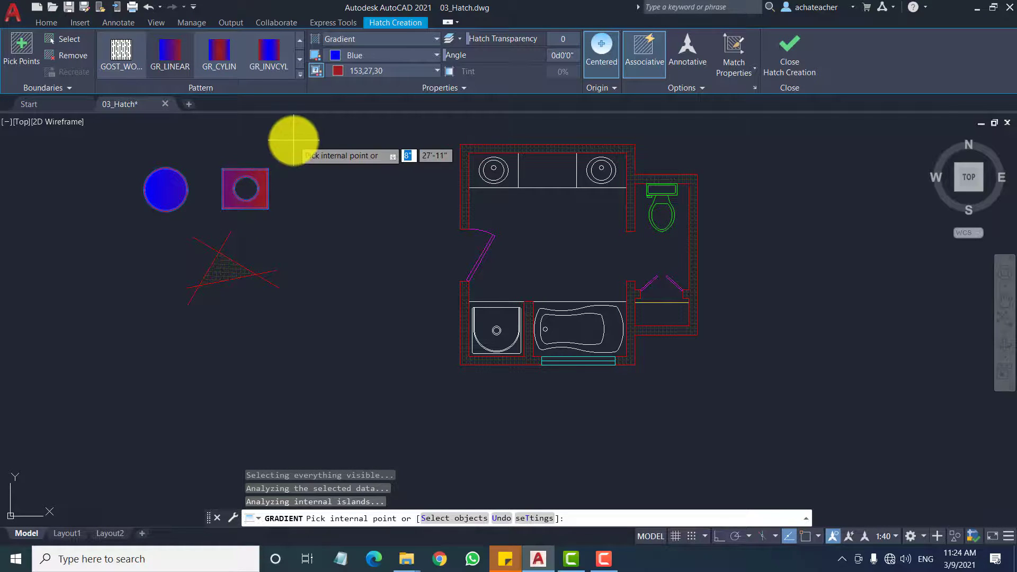